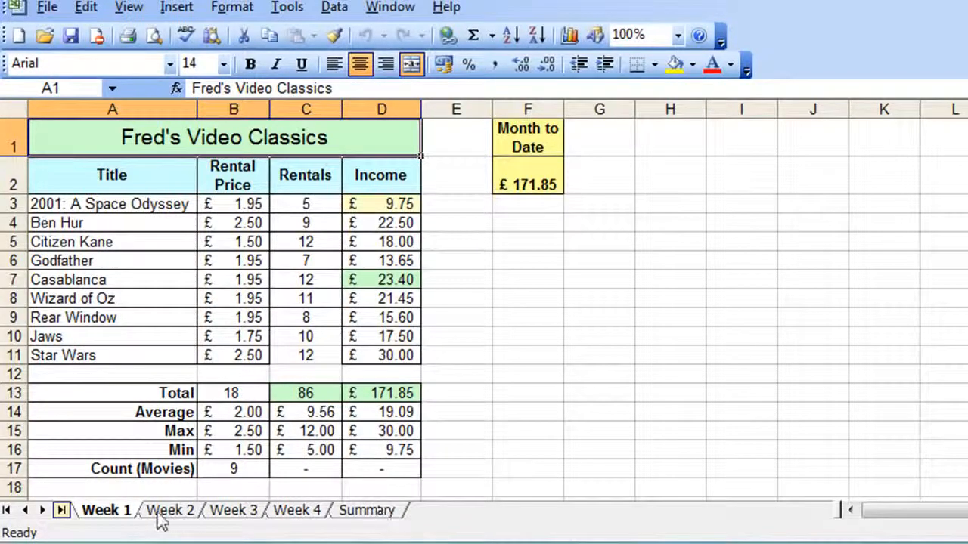
On the Week 2 sheet, make the Month to Date cell F2 add Week 1's F2 to its own D13 total.
left_click(504, 187)
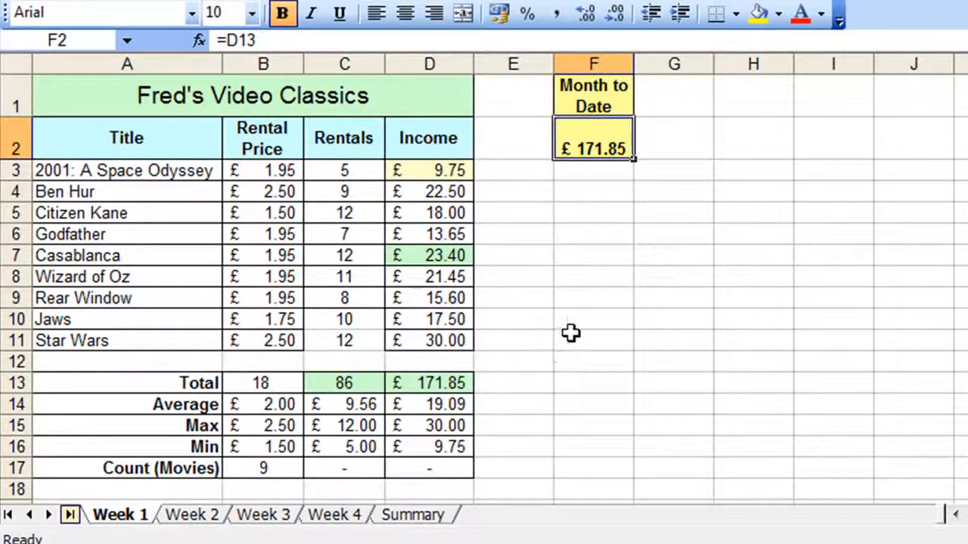
left_click(193, 514)
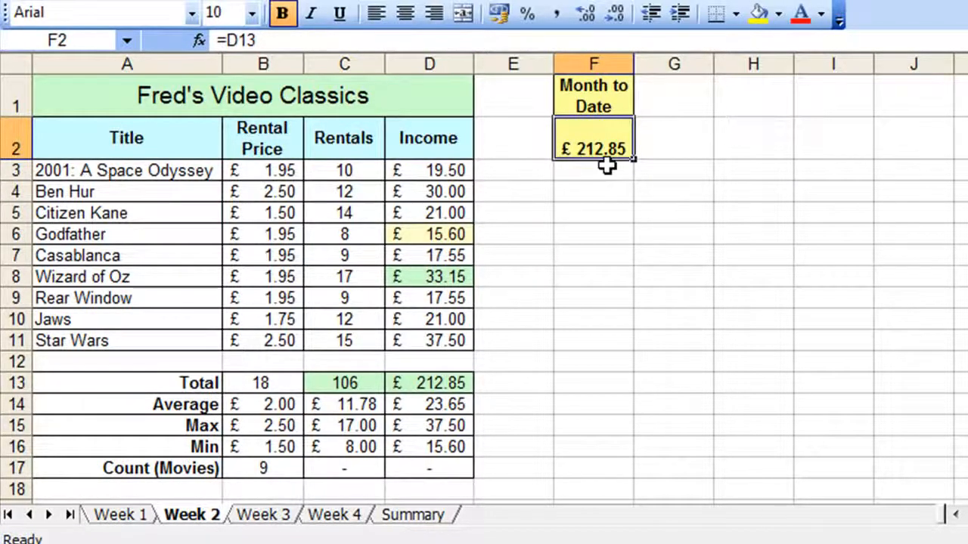
double_click(586, 147)
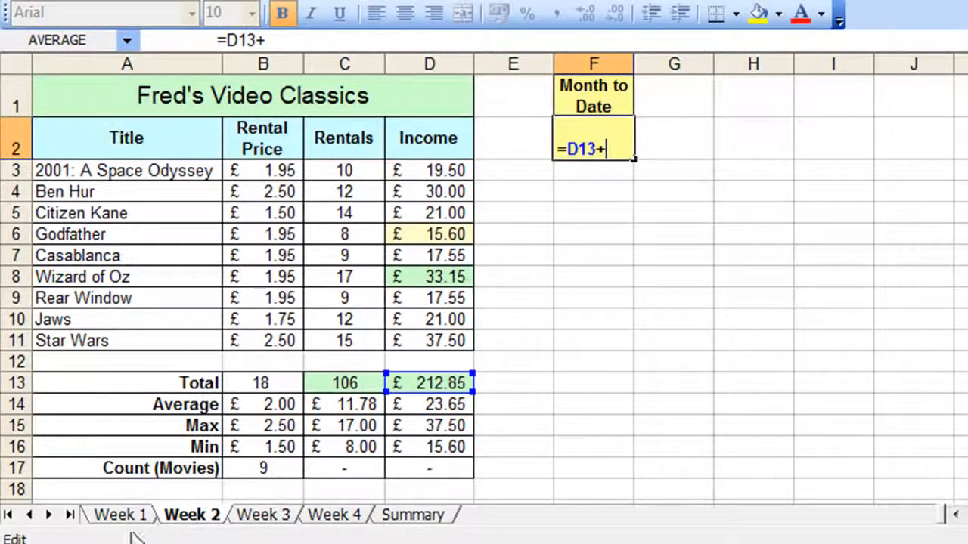
left_click(114, 516)
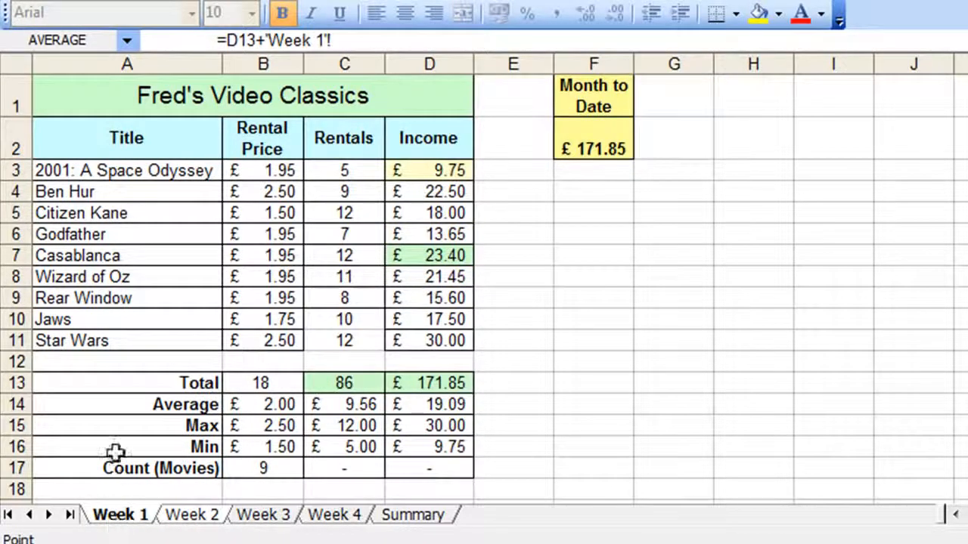
left_click(582, 136)
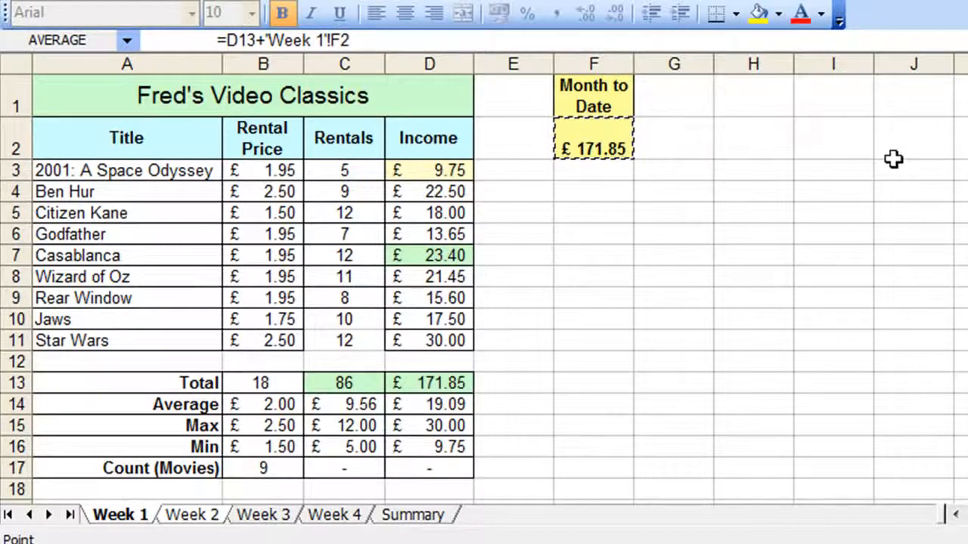
key("Return")
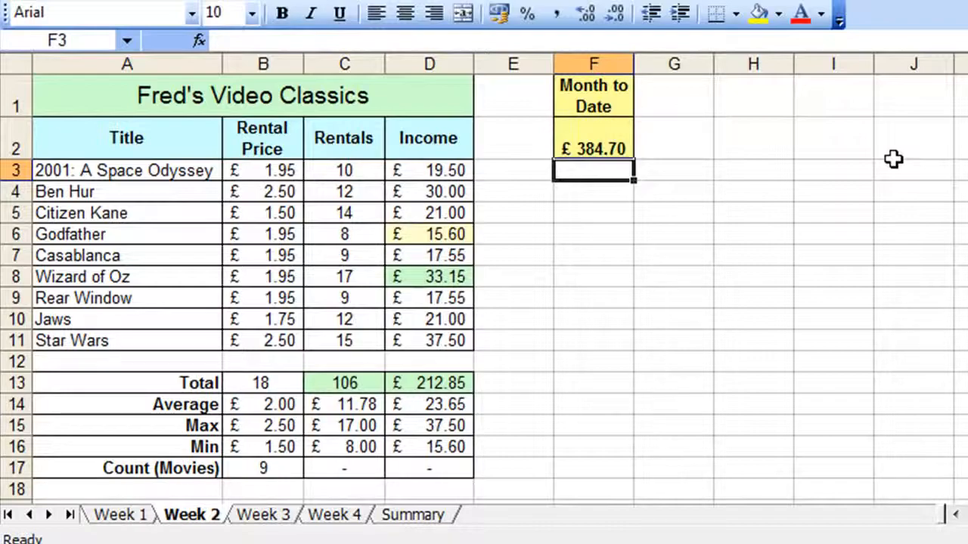
On the Week 3 sheet, make the Month to Date cell F2 add Week 2's F2 to its own D13 total.
left_click(571, 130)
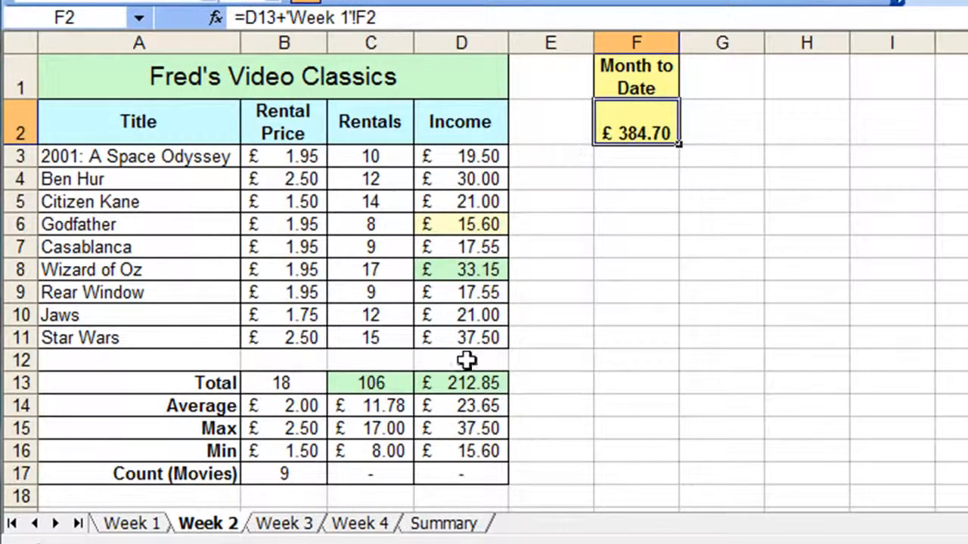
left_click(276, 523)
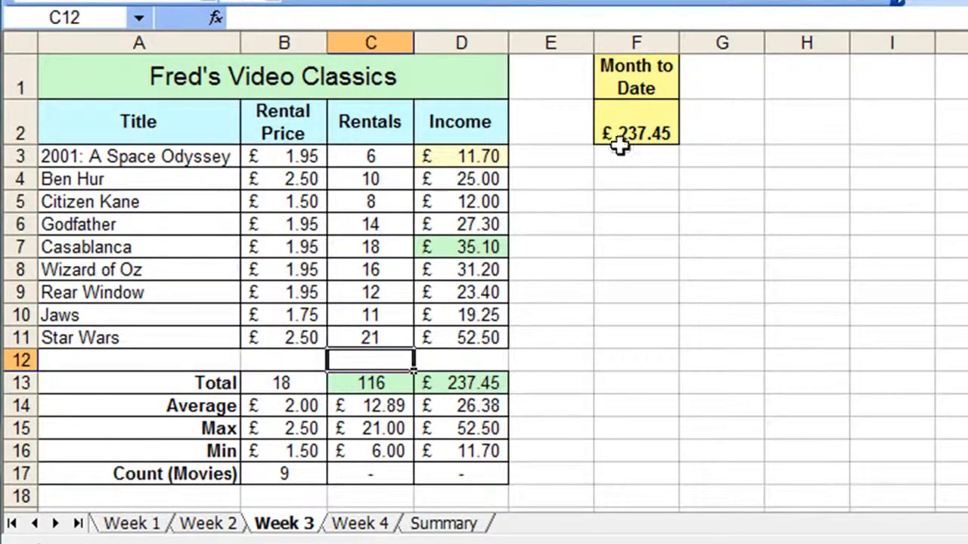
left_click(646, 115)
double_click(631, 120)
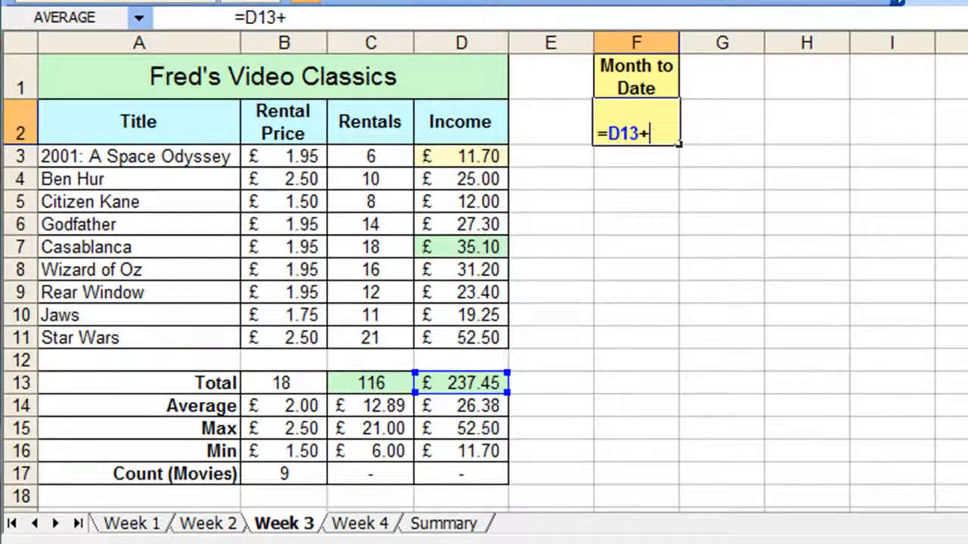
left_click(198, 524)
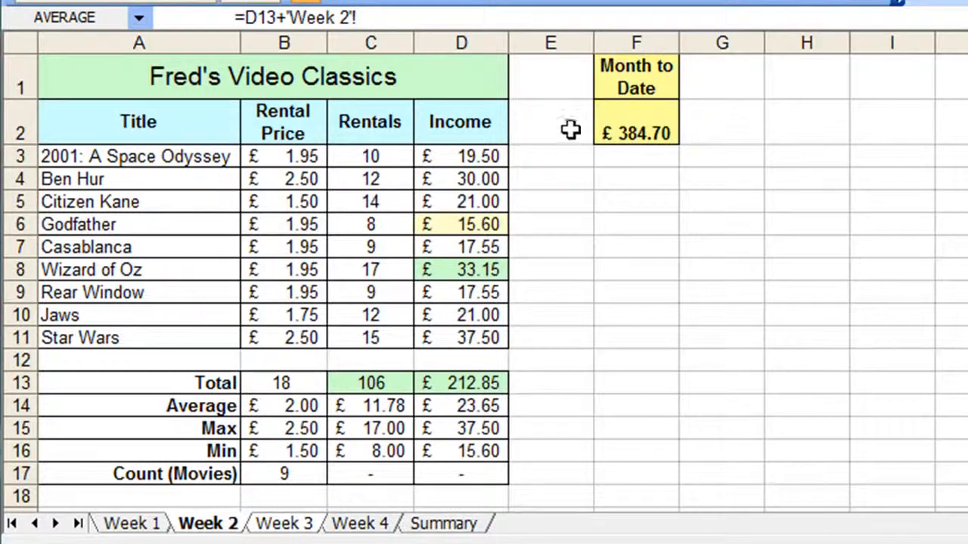
left_click(634, 128)
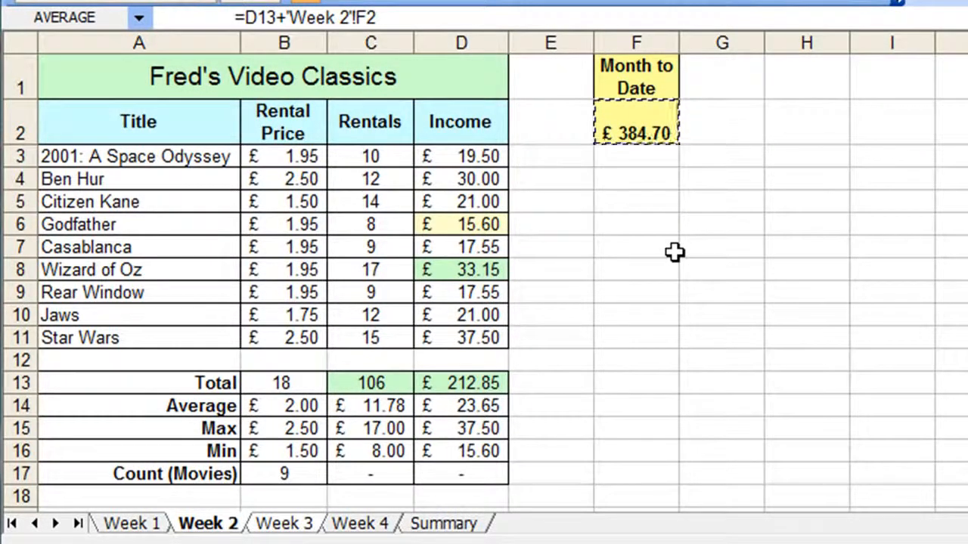
key("Return")
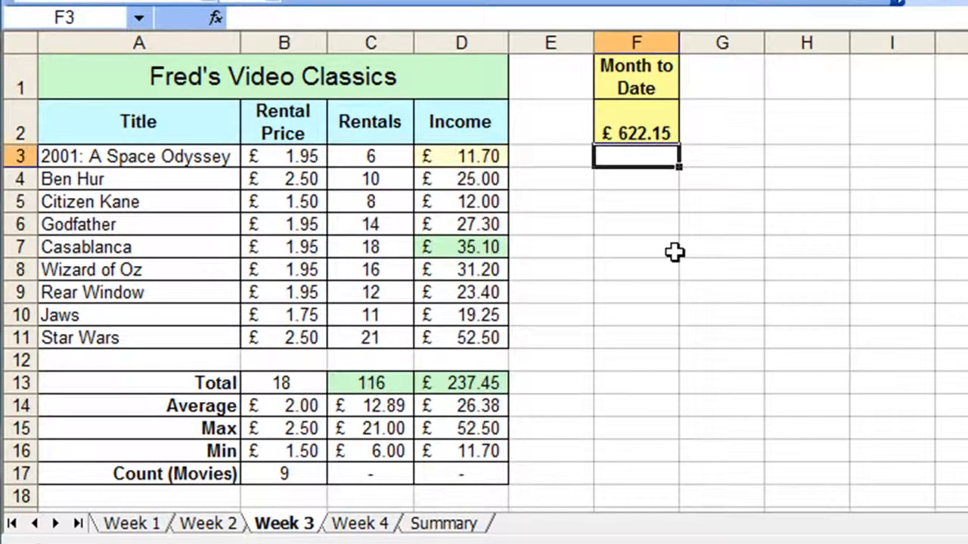
On the Week 4 sheet, replace the Month to Date formula in F2 with D13 plus Week 3's F2.
left_click(652, 133)
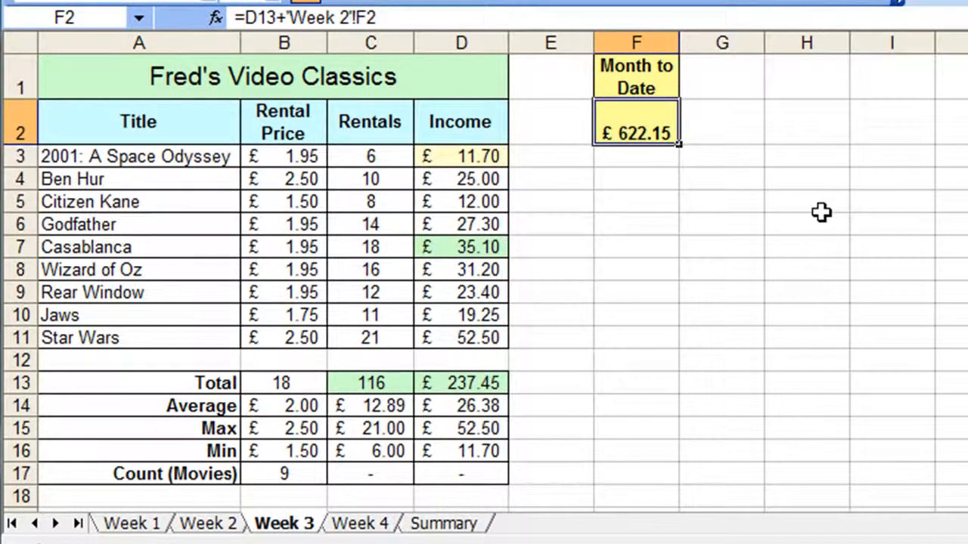
left_click(355, 524)
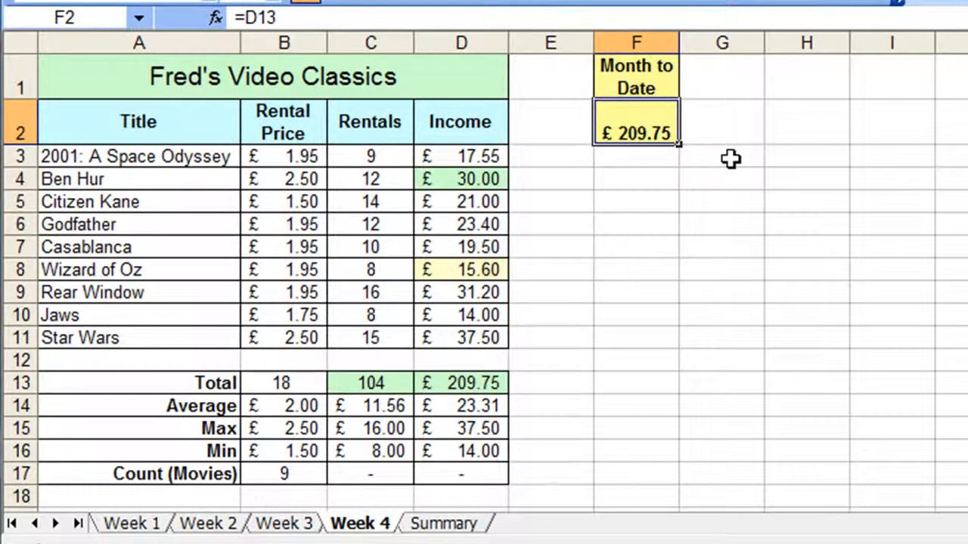
key("Delete")
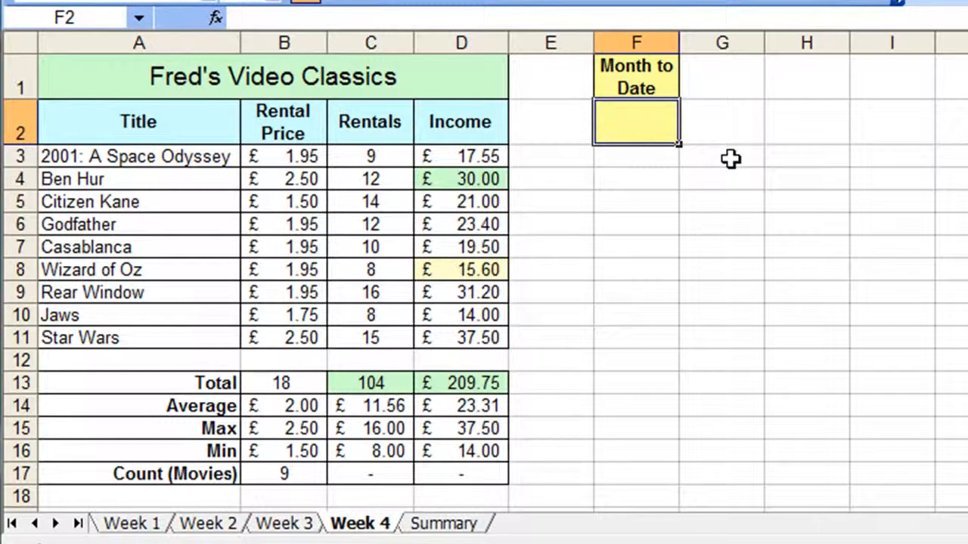
type("=")
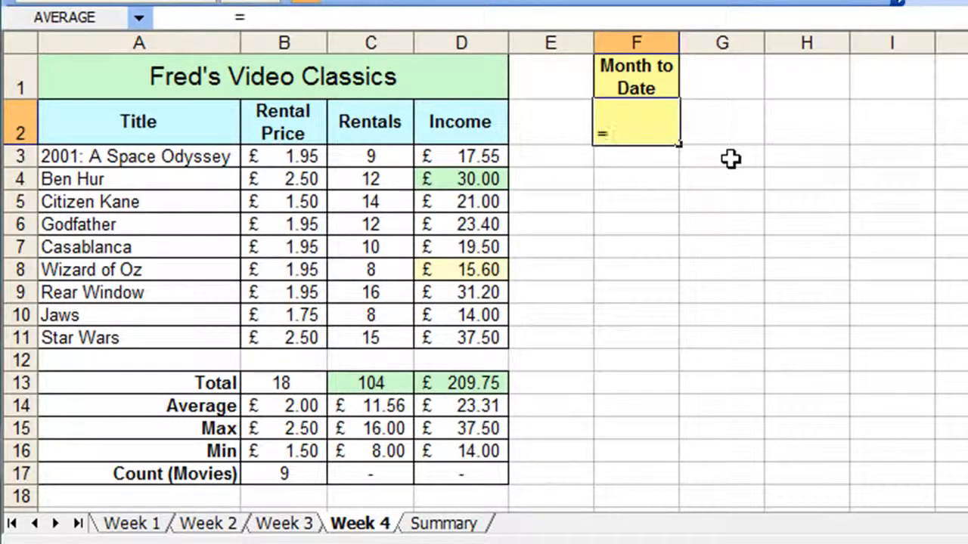
left_click(480, 374)
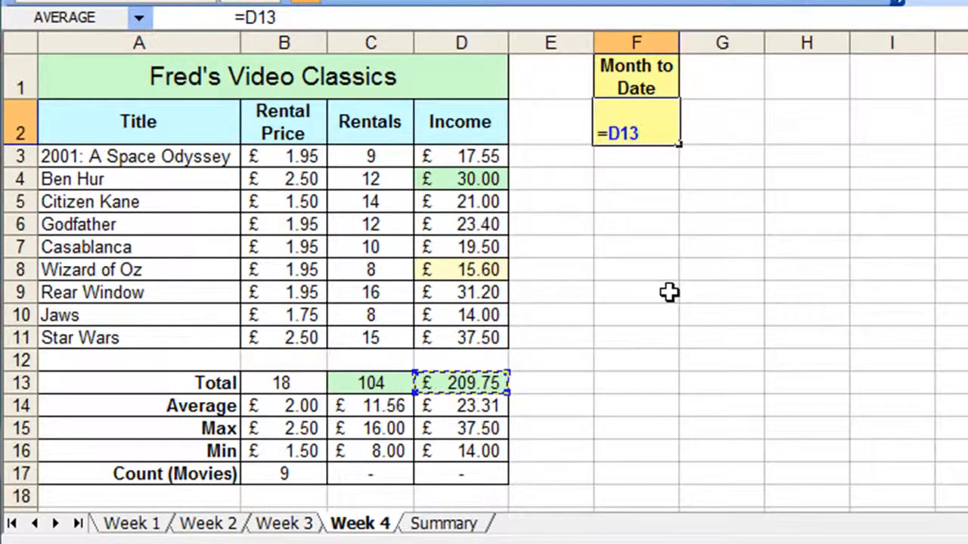
type("+")
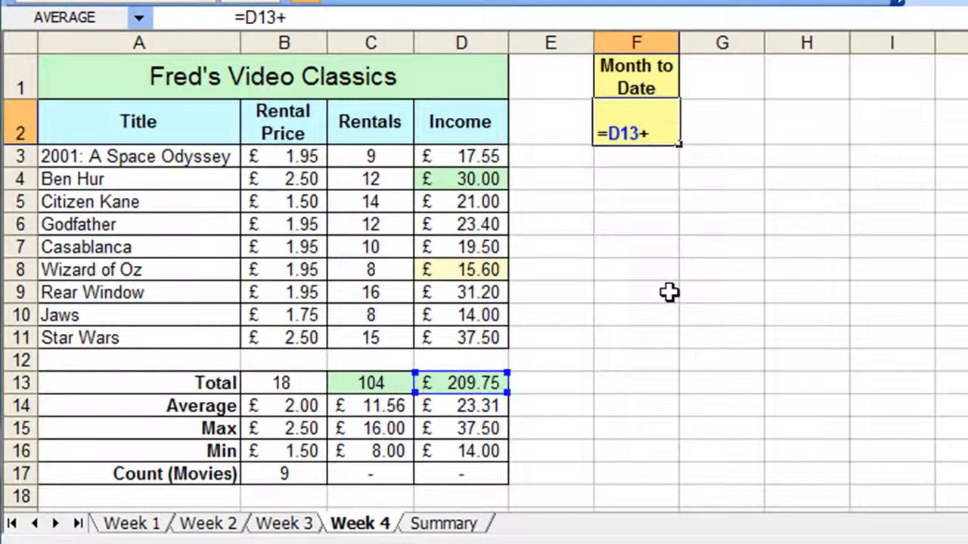
left_click(278, 522)
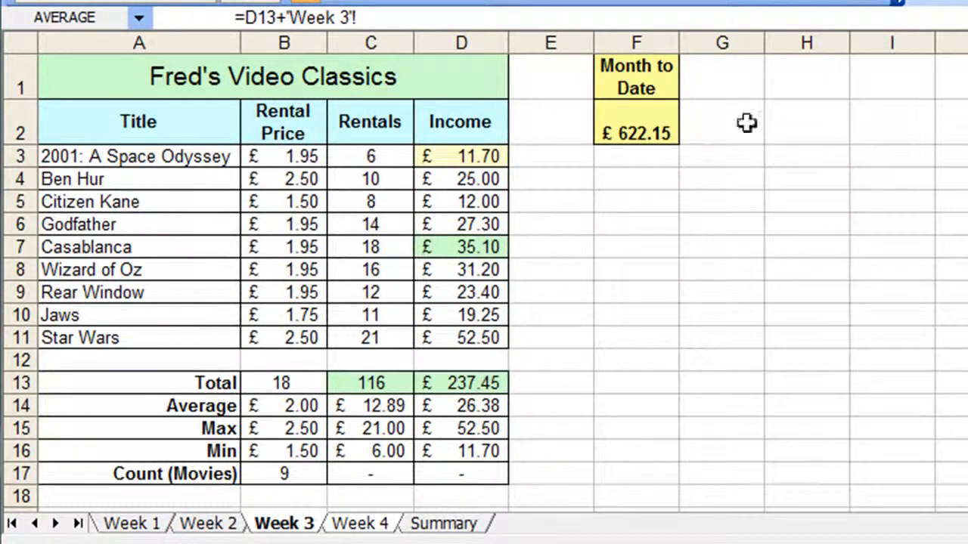
left_click(643, 124)
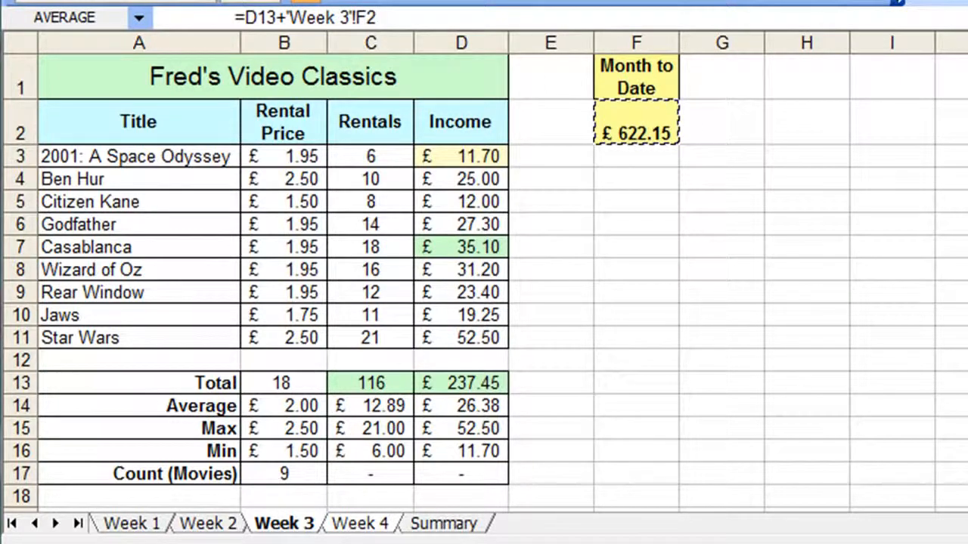
key("Return")
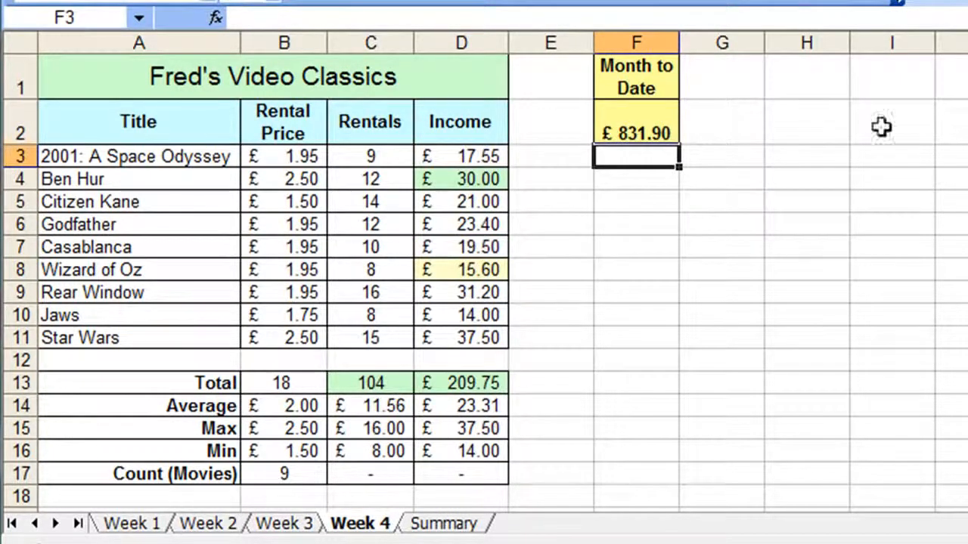
On the Week 1 sheet, change the rentals for 2001: A Space Odyssey to 10.
left_click(629, 129)
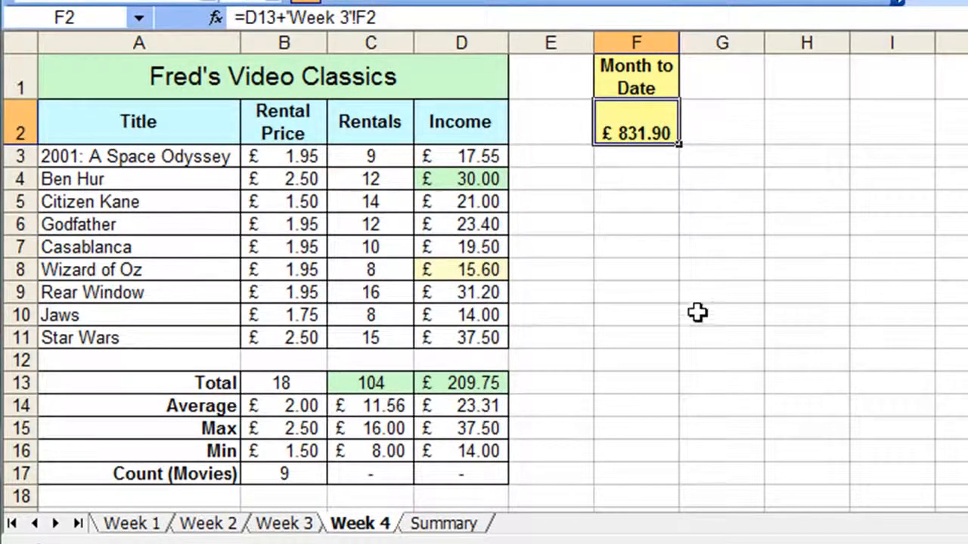
left_click(132, 524)
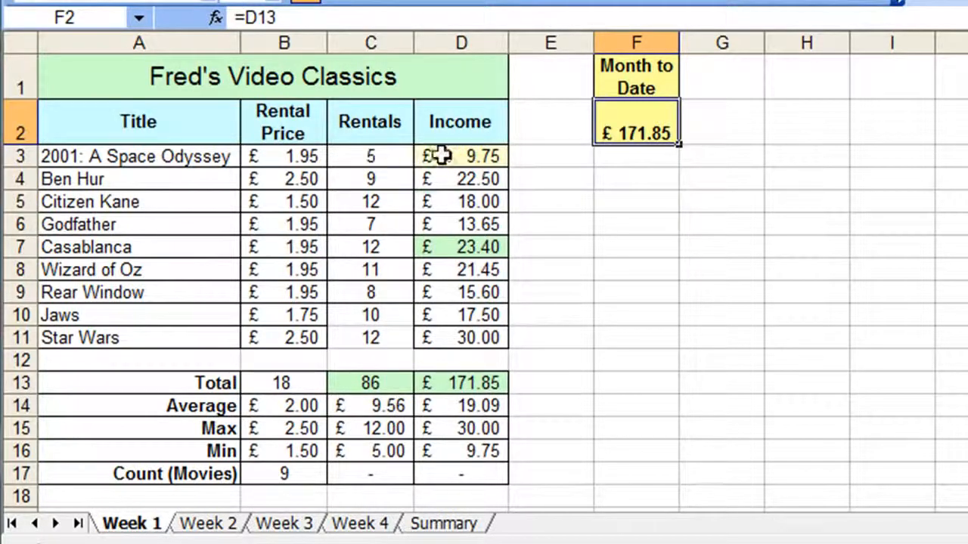
left_click(397, 156)
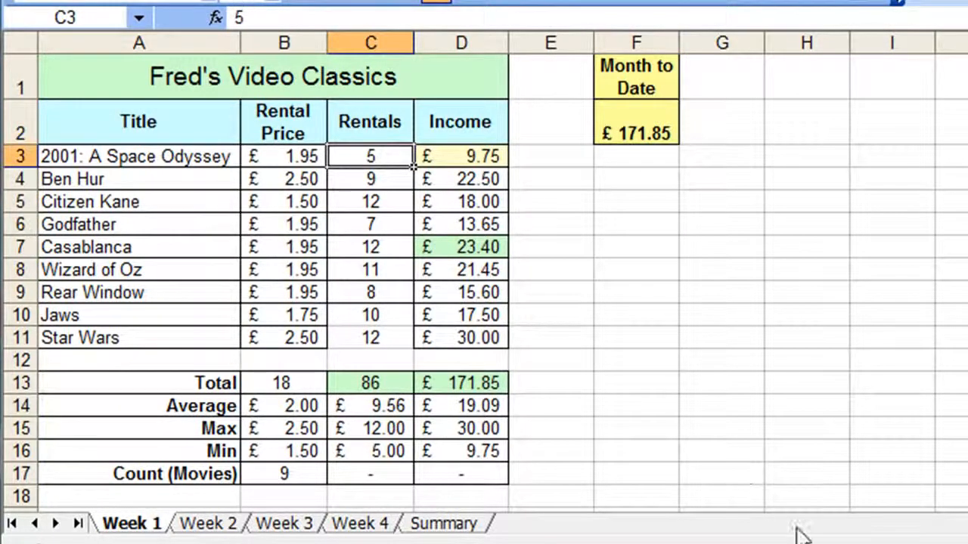
type("10")
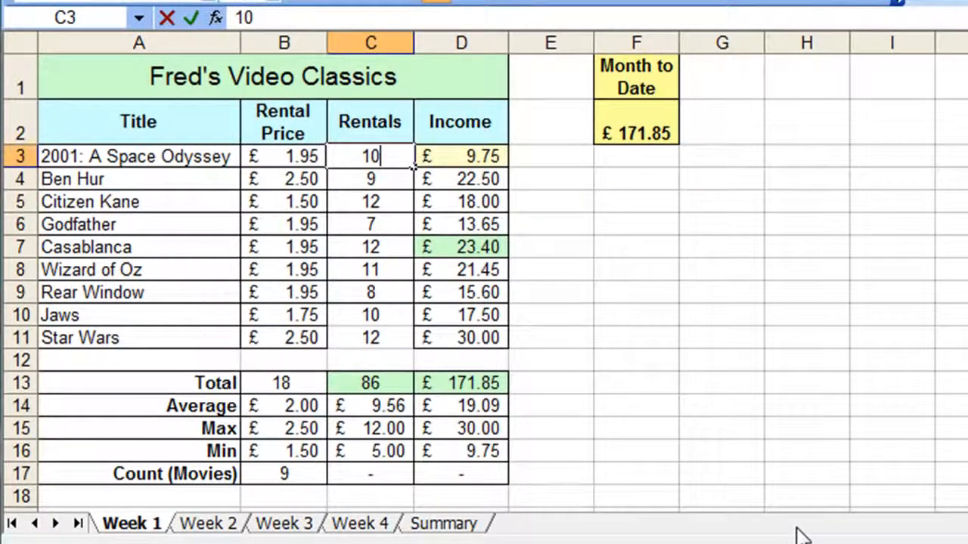
key("Return")
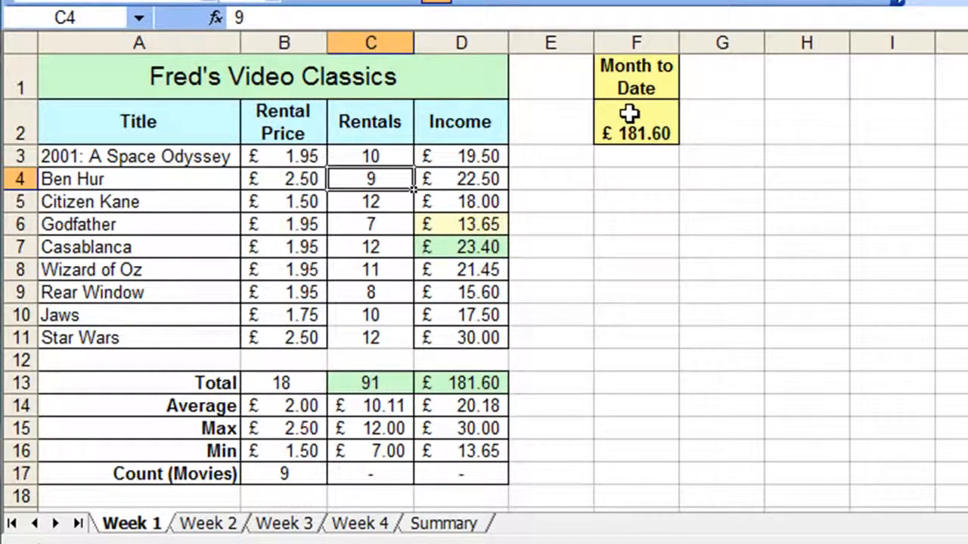
Check the Month to Date figure on each week sheet and on the Summary sheet.
left_click(194, 526)
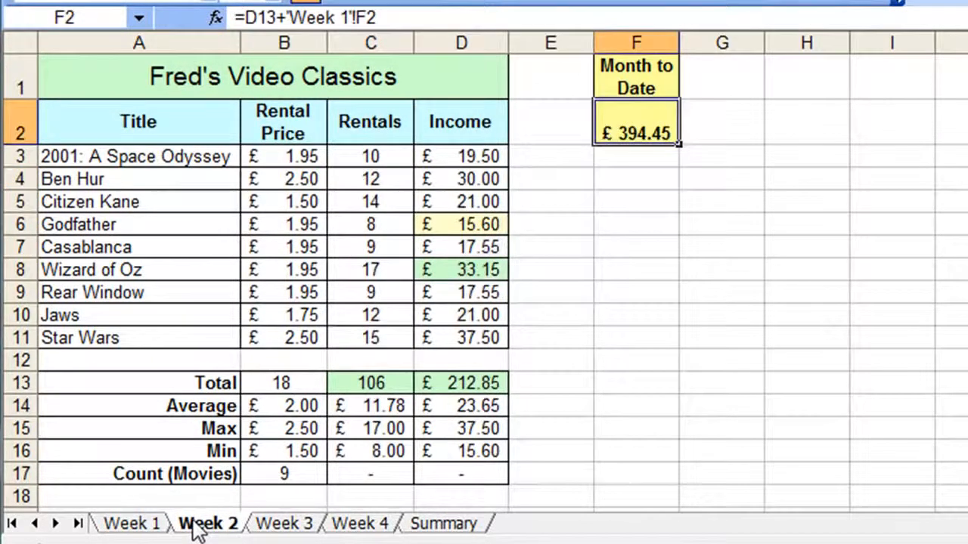
left_click(257, 524)
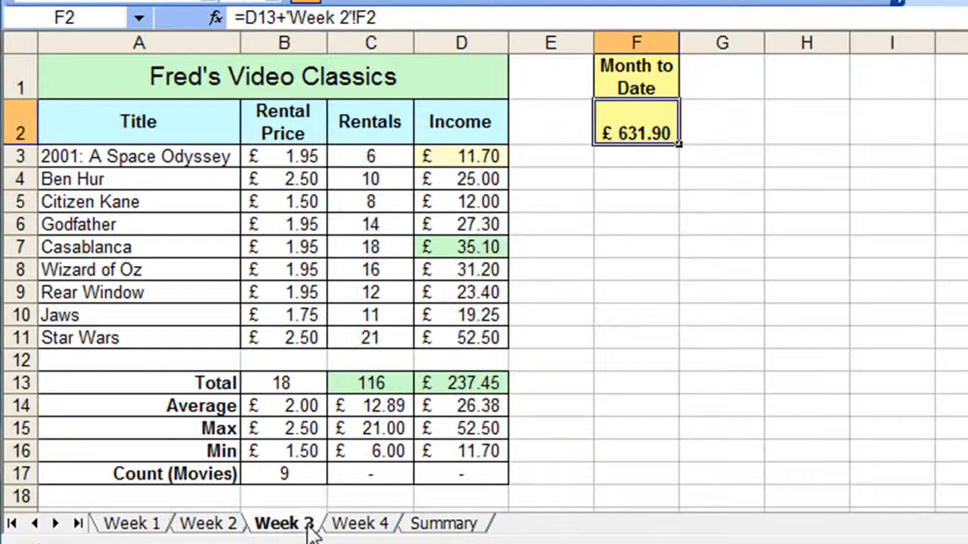
left_click(363, 526)
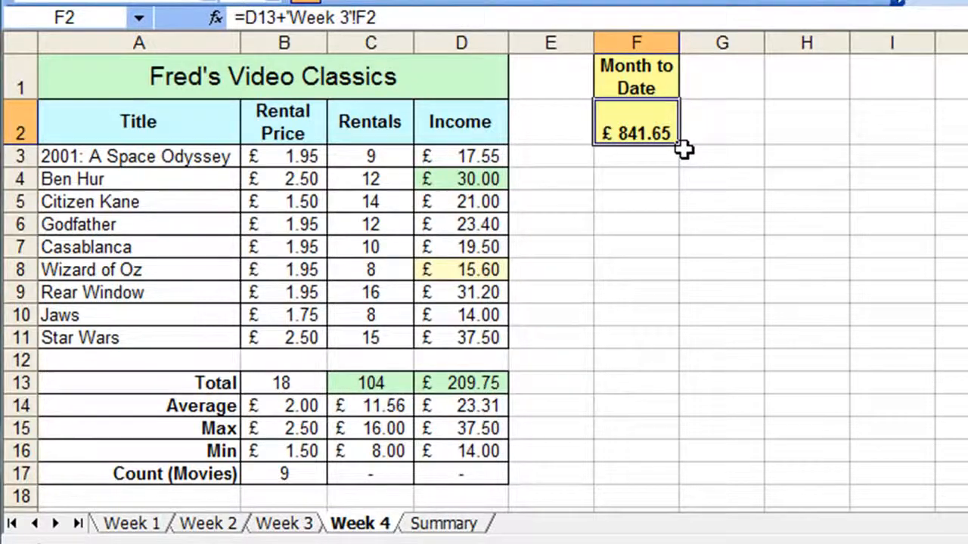
left_click(446, 524)
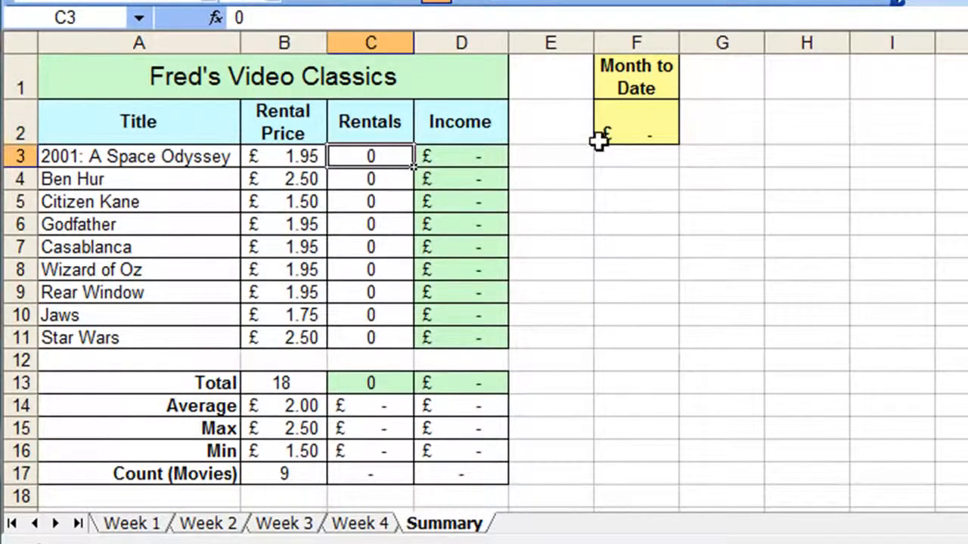
left_click(614, 121)
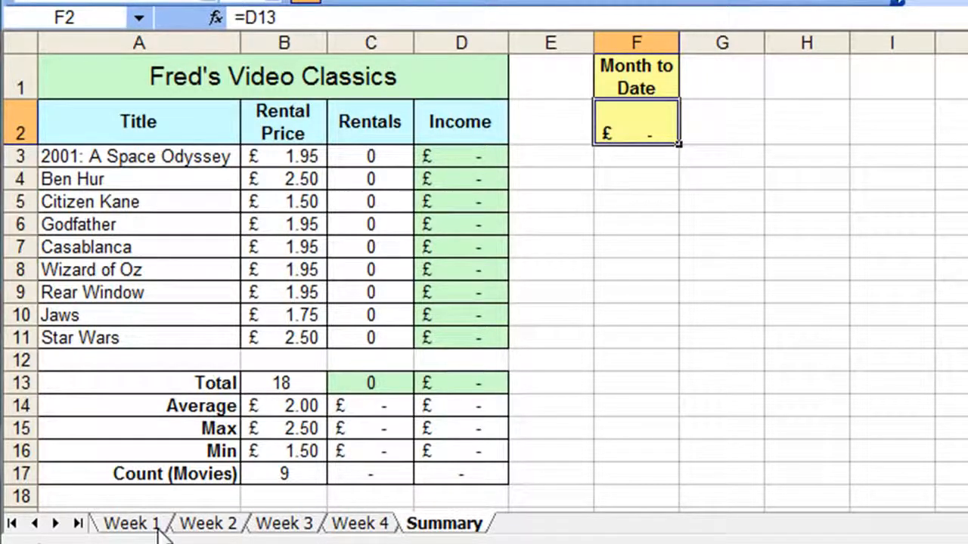
left_click(210, 525)
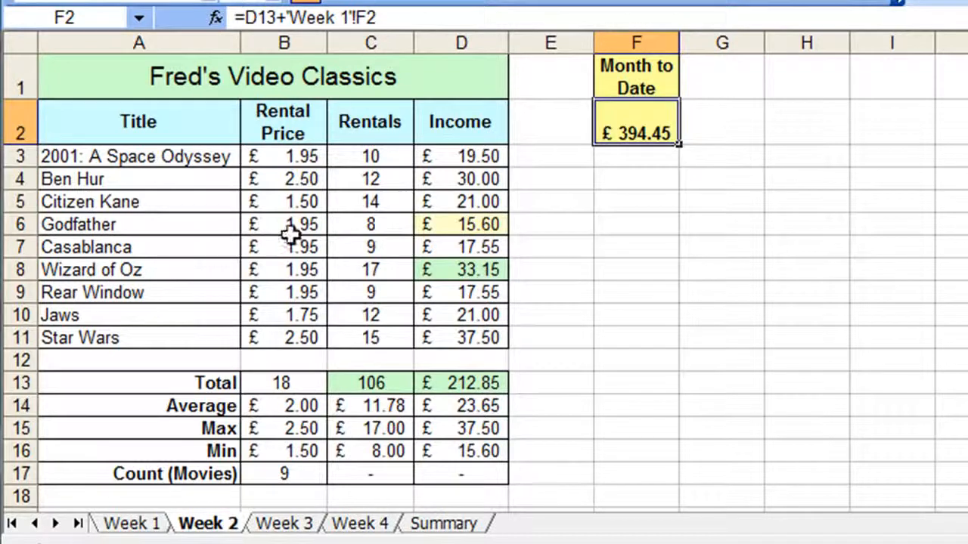
Rename the Week 1 sheet as Week1.
left_click(141, 523)
double_click(130, 524)
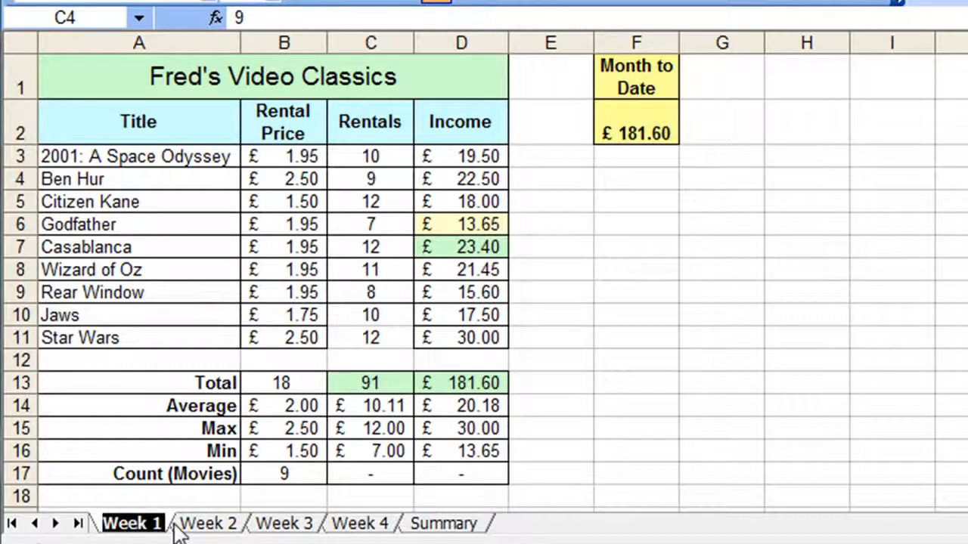
left_click(149, 525)
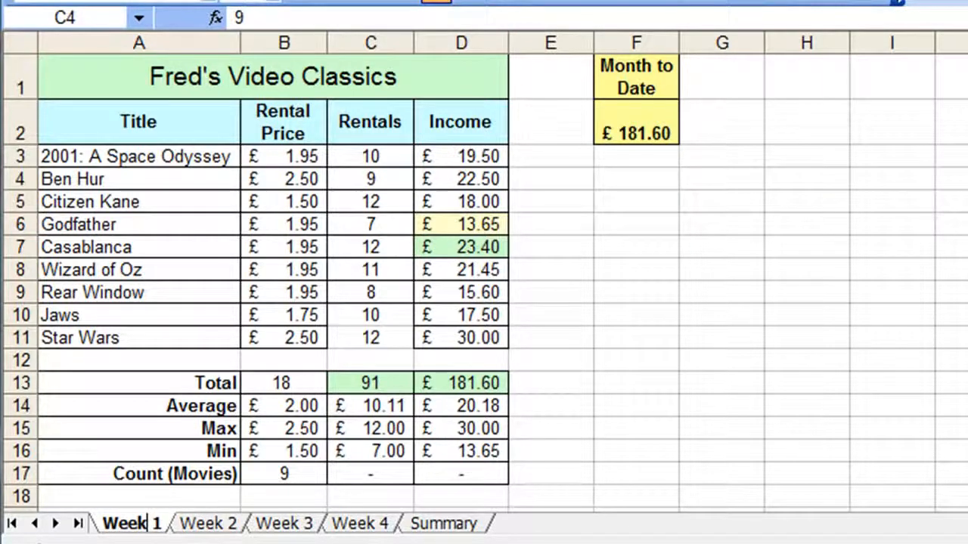
key("Delete")
left_click(412, 188)
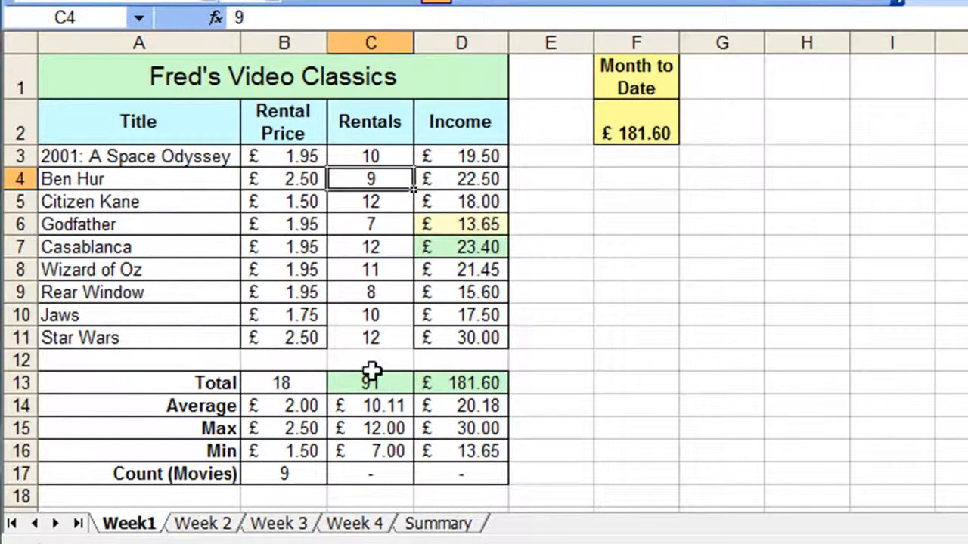
Rename the Week 2 sheet as Week2.
left_click(198, 524)
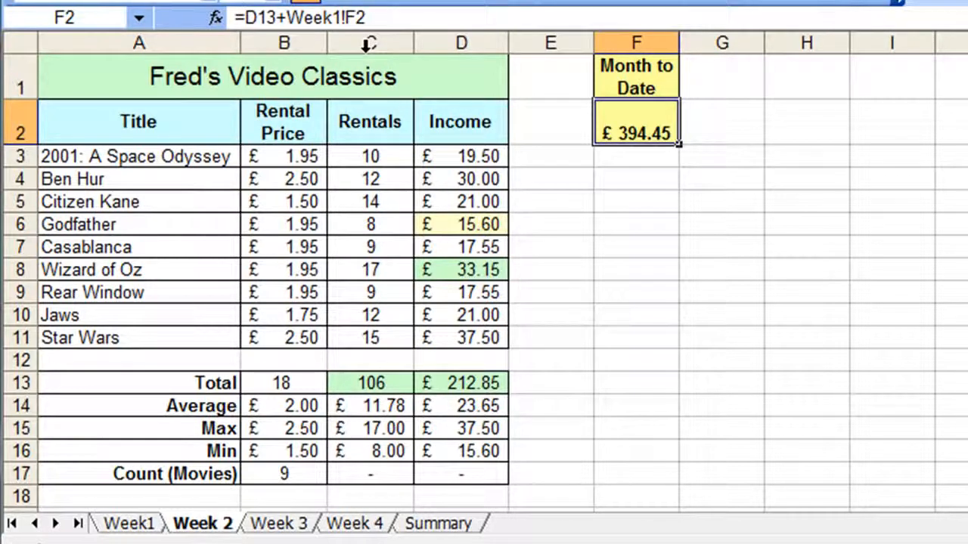
double_click(219, 518)
left_click(218, 522)
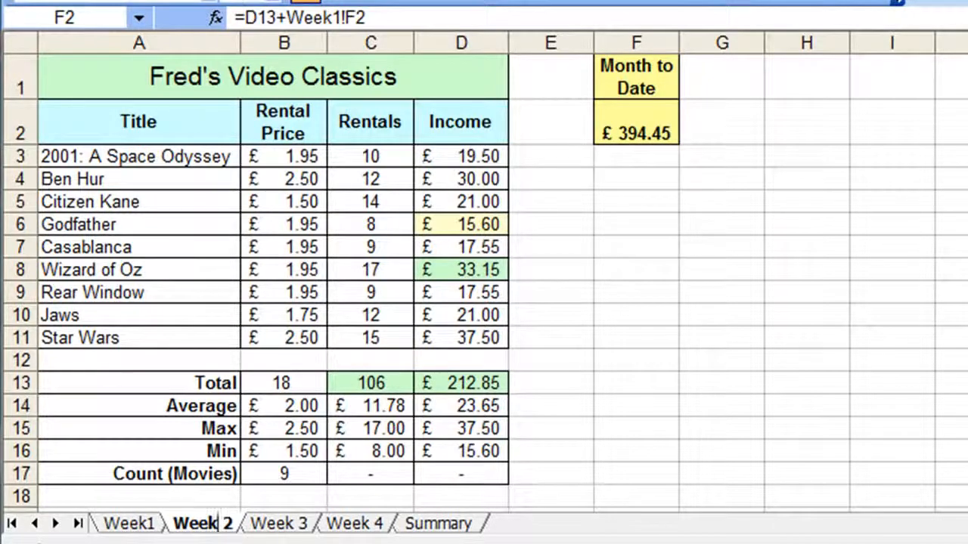
key("Delete")
key("Return")
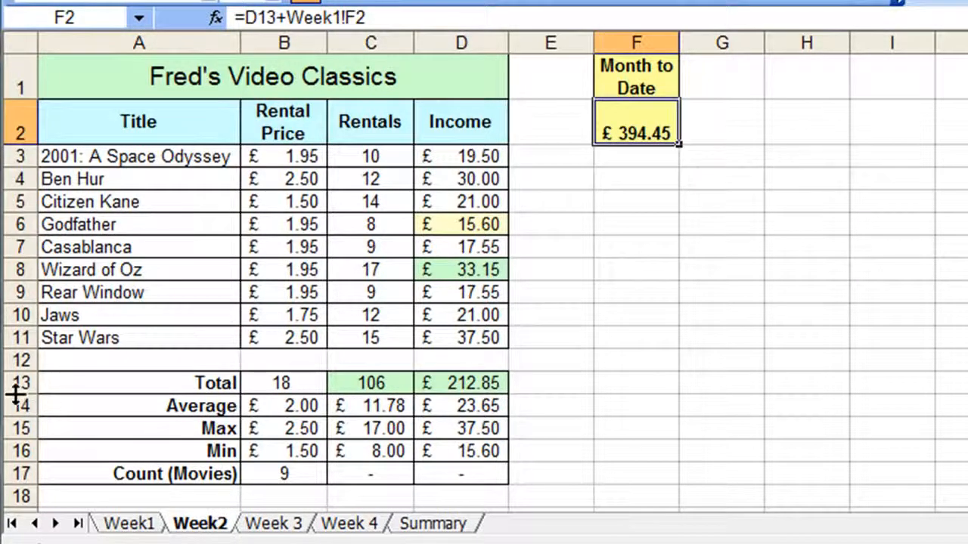
Rename the Week 3 sheet as Week3.
left_click(286, 526)
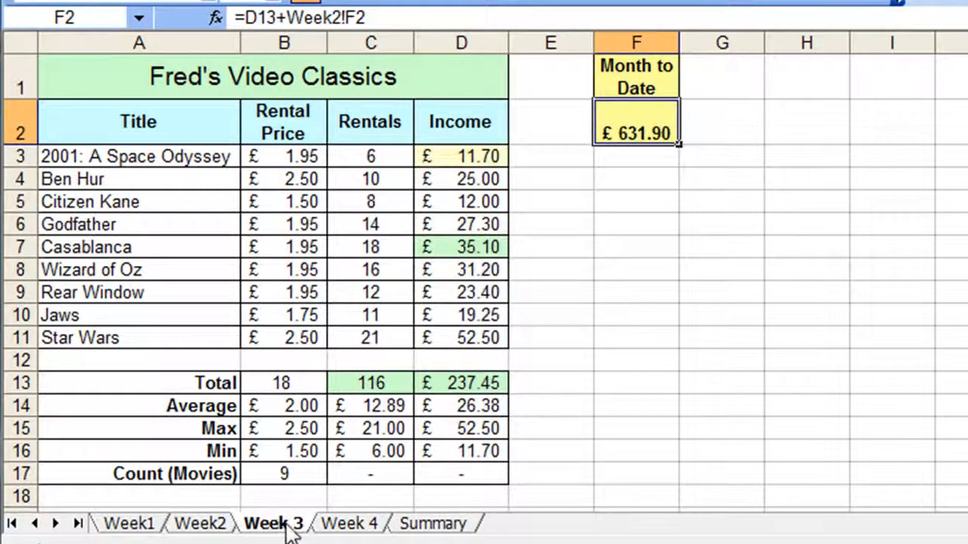
double_click(290, 529)
left_click(287, 524)
key("Delete")
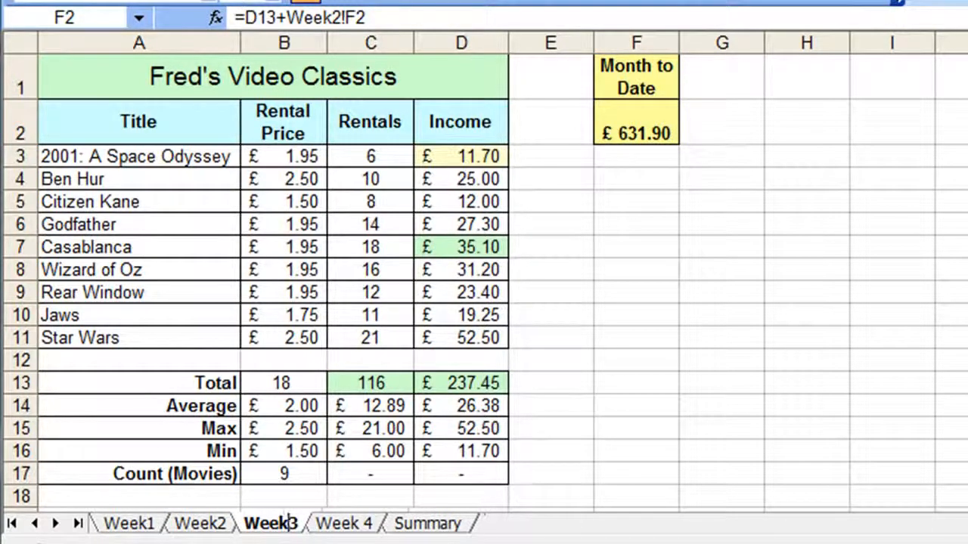
key("Return")
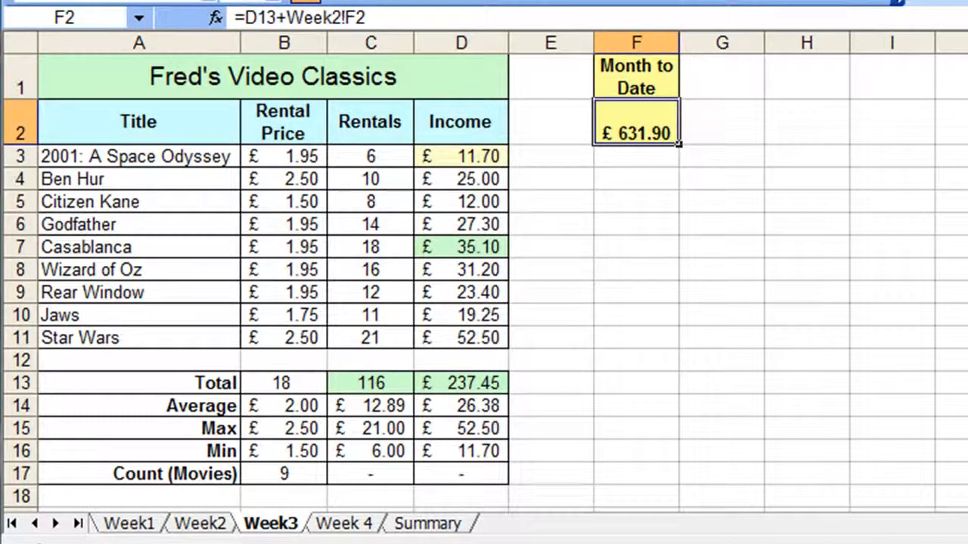
Rename the Week 4 sheet as Week4.
double_click(348, 524)
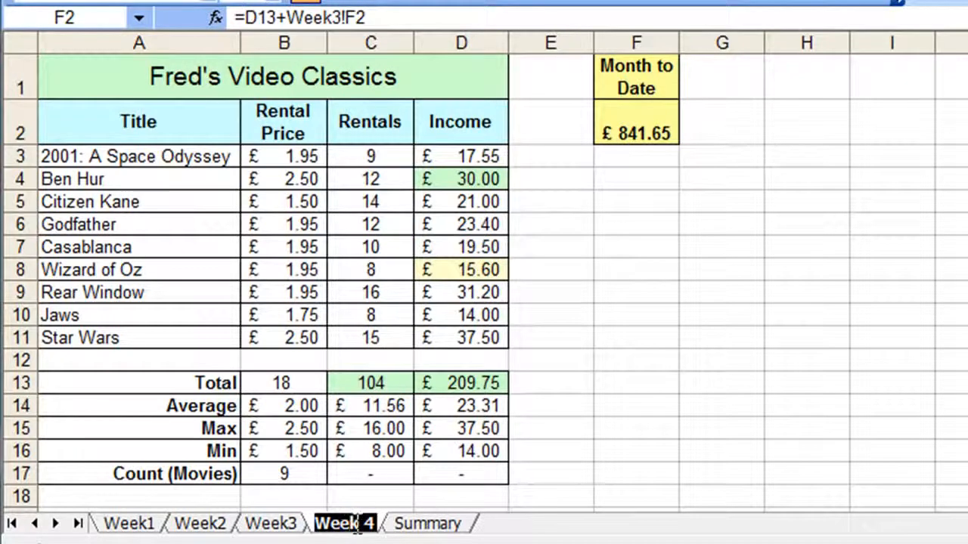
left_click(358, 524)
key("Delete")
key("Return")
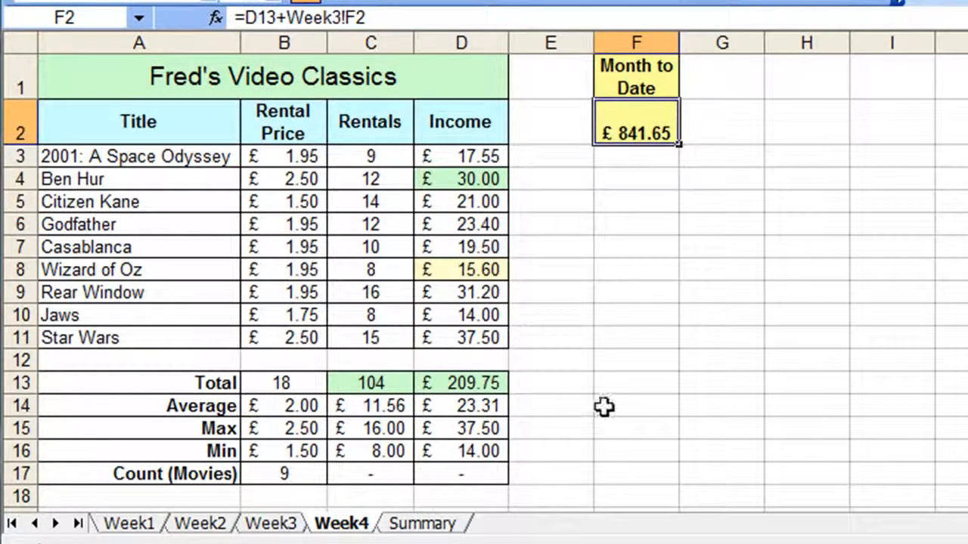
Review the Month to Date formulas on the Week3, Week2 and Summary sheets.
left_click(279, 528)
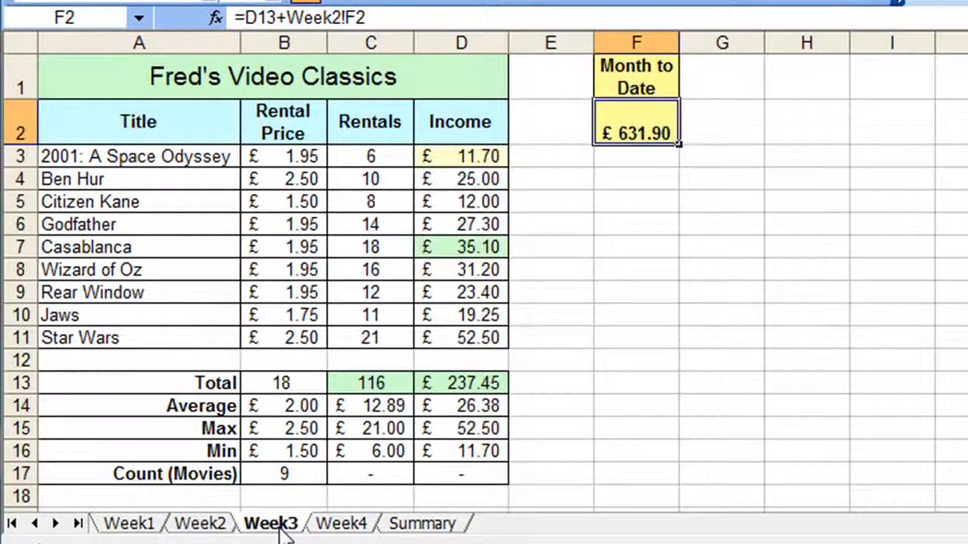
left_click(203, 527)
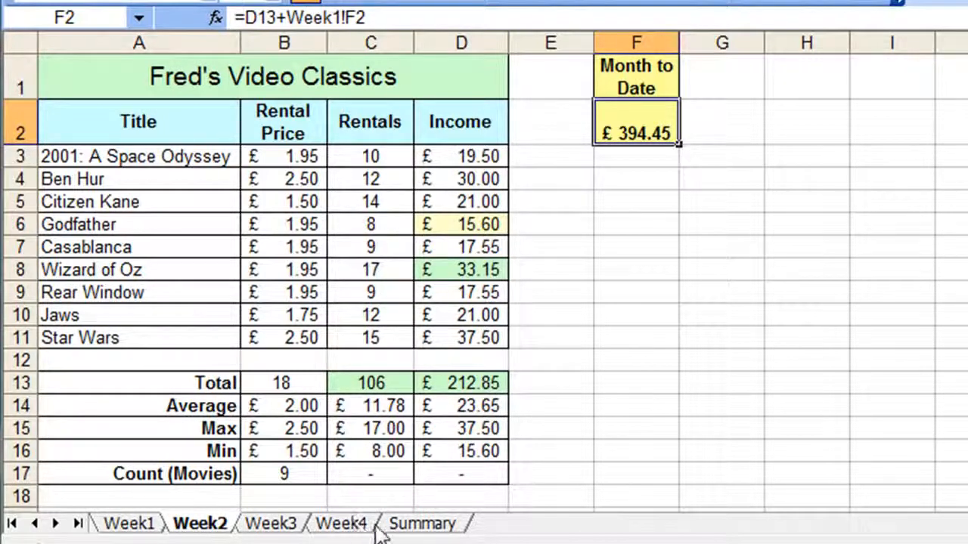
left_click(412, 526)
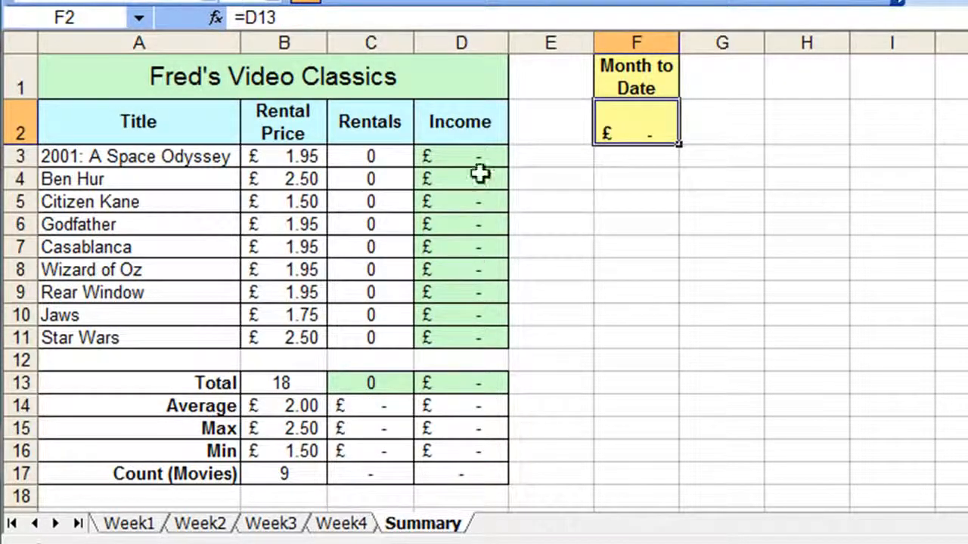